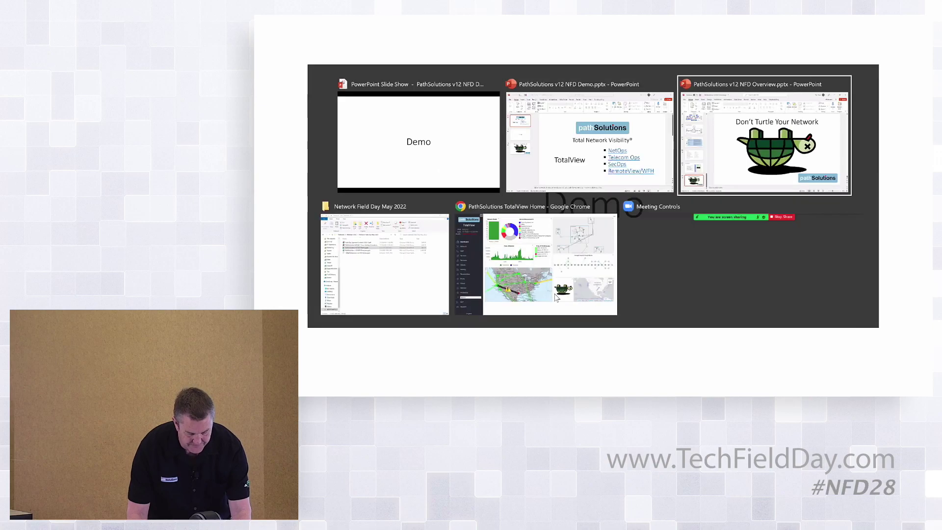
- Switch from the Demo slideshow to the Chrome window showing the TotalView Home dashboard
left_click(557, 298)
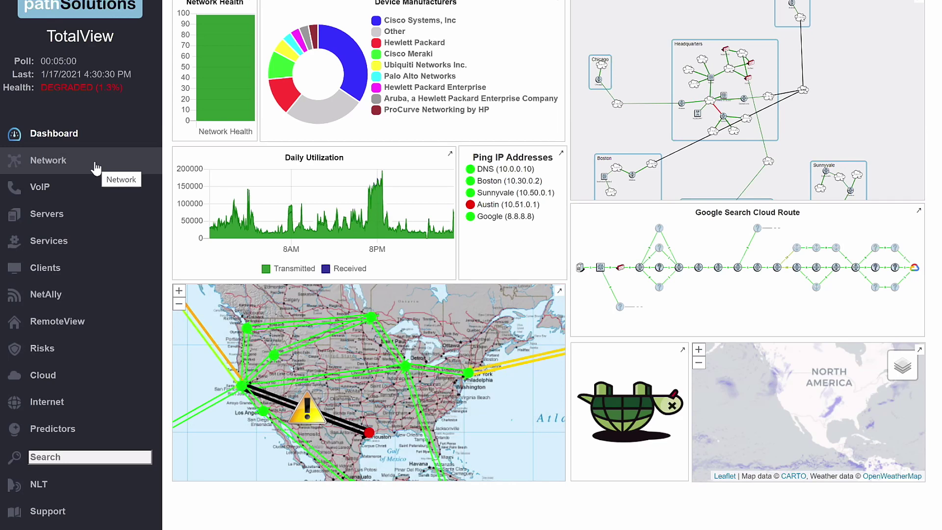
- From the Network device list, open the Syrah (10.0.0.1) switch's device page
left_click(95, 169)
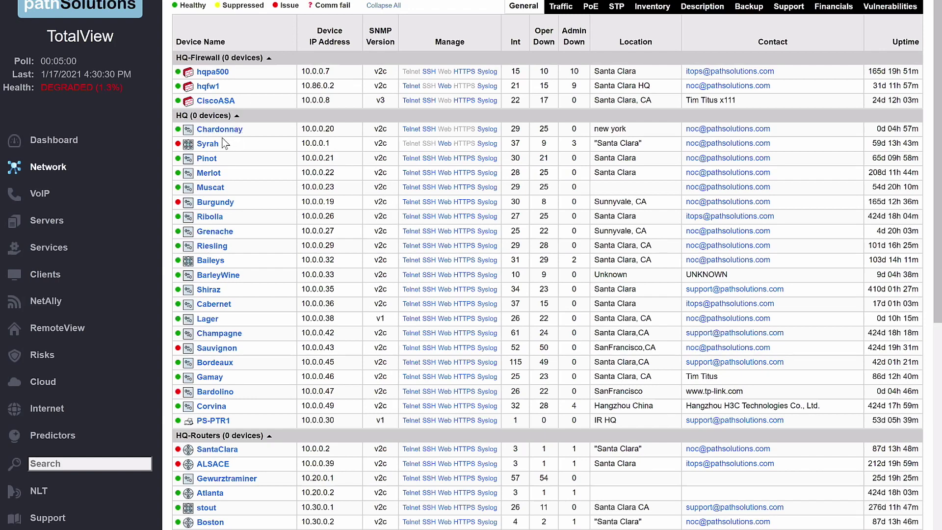
mouse_move(213, 148)
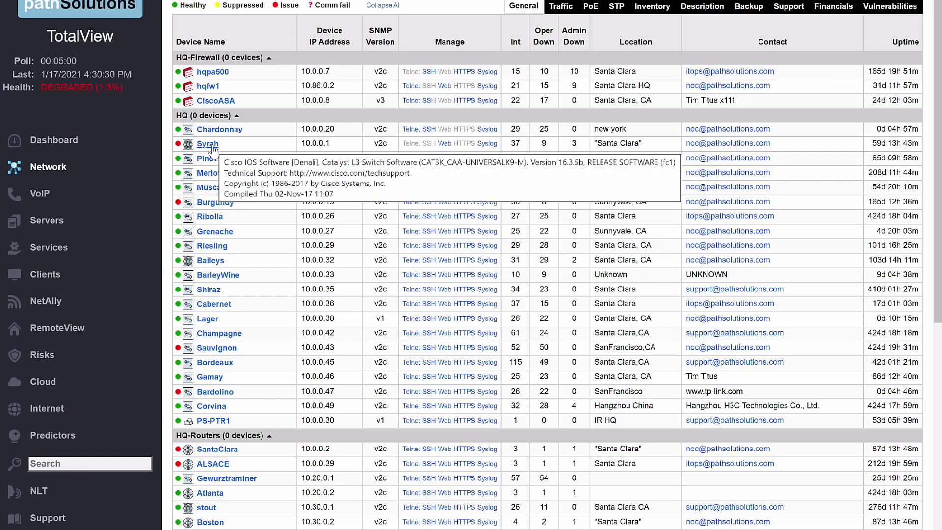
left_click(214, 147)
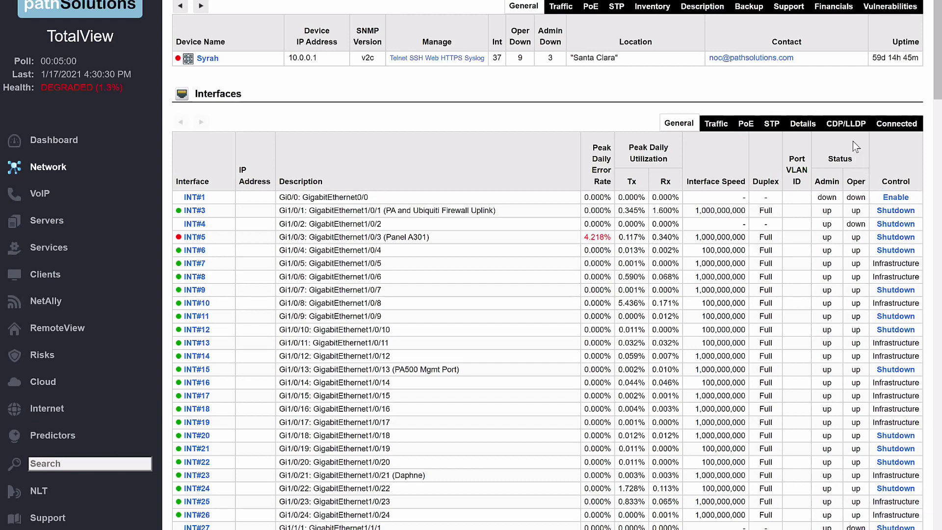
left_click(847, 123)
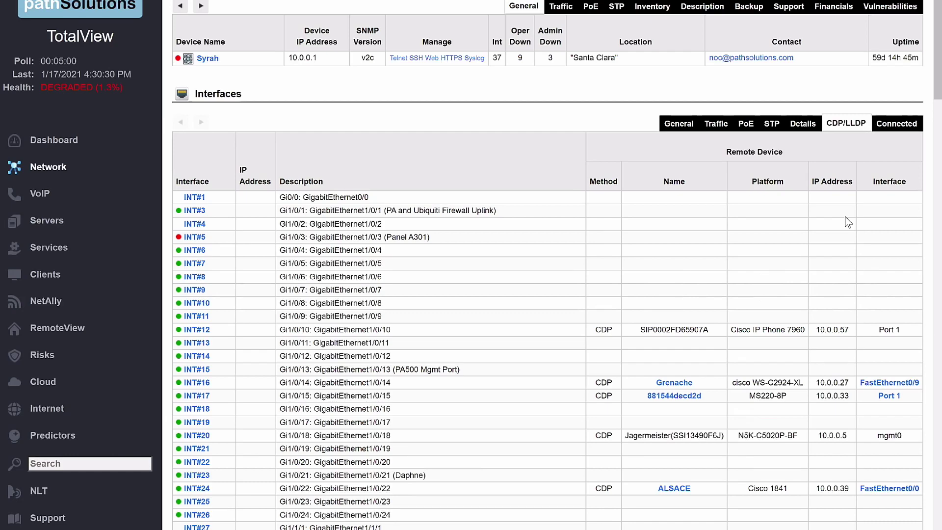
left_click(888, 124)
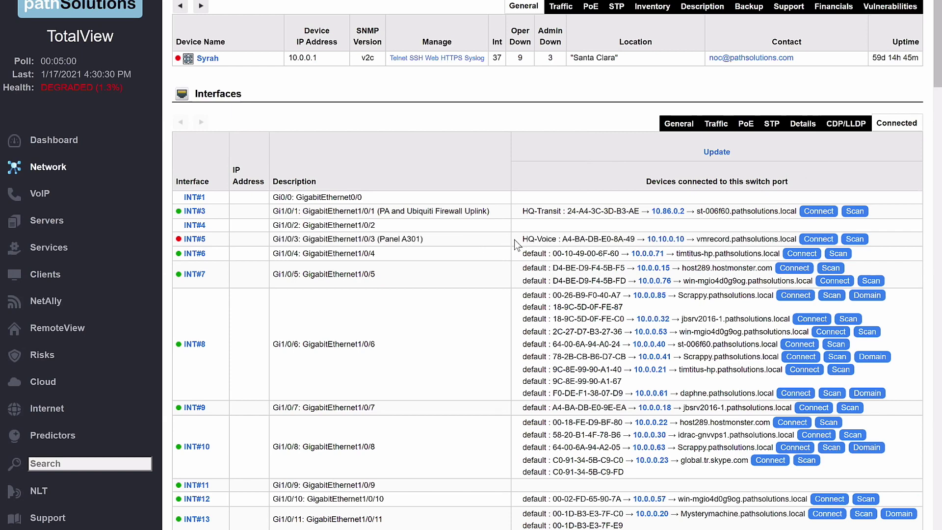
mouse_move(526, 239)
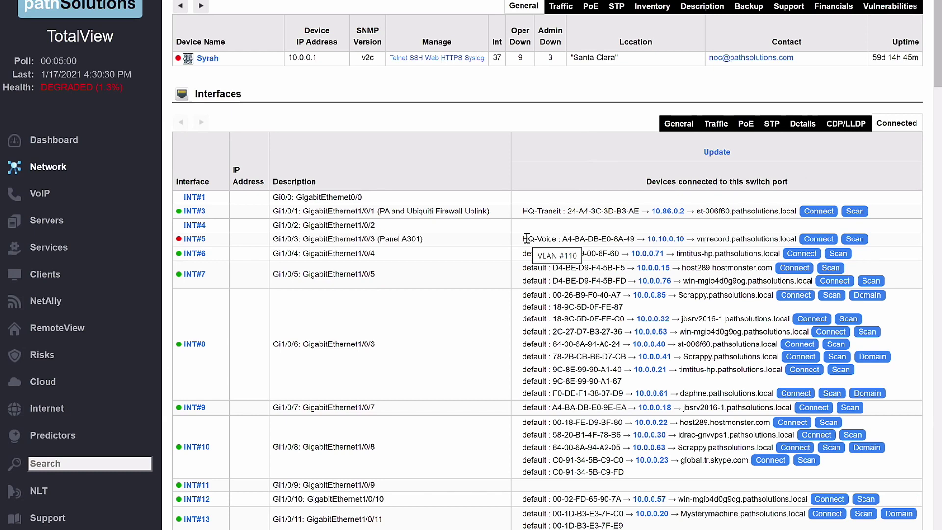
mouse_move(586, 252)
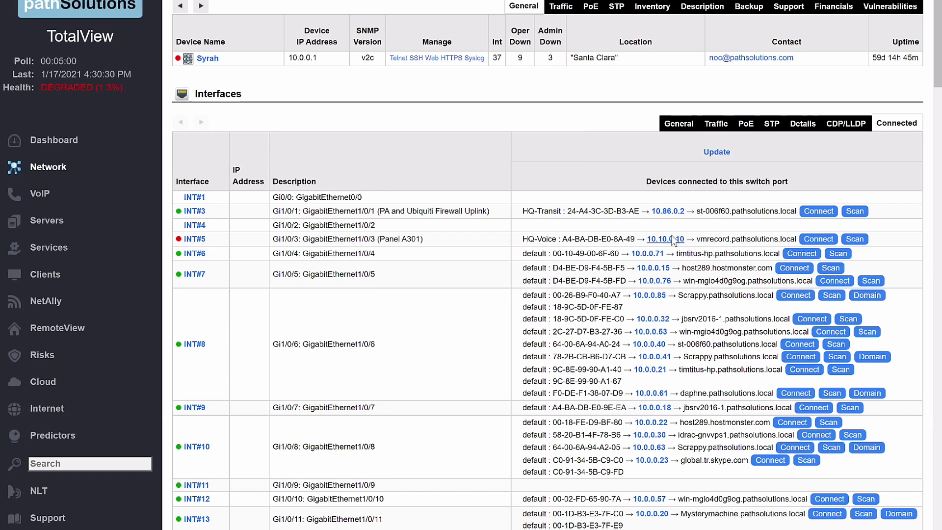
left_click(679, 124)
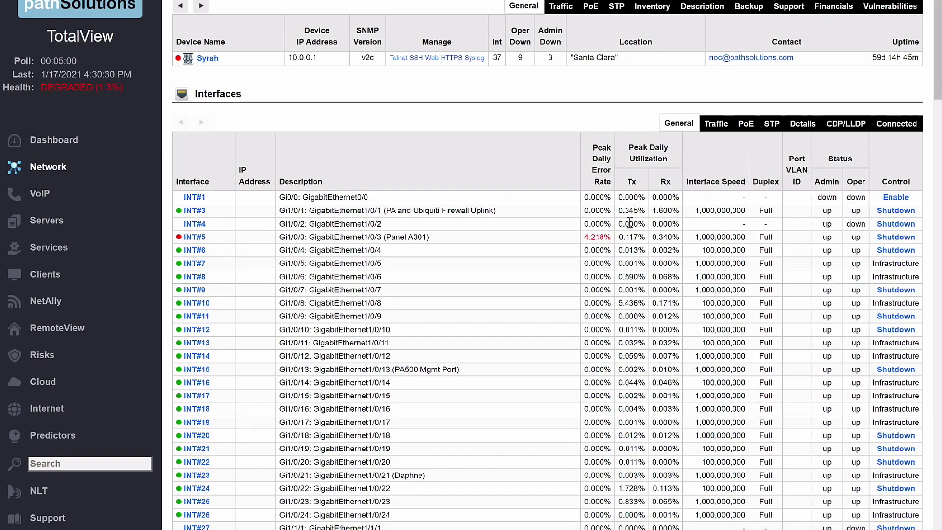
- Open INT#5's page, read its Network Prescription, and list its error counters
left_click(195, 237)
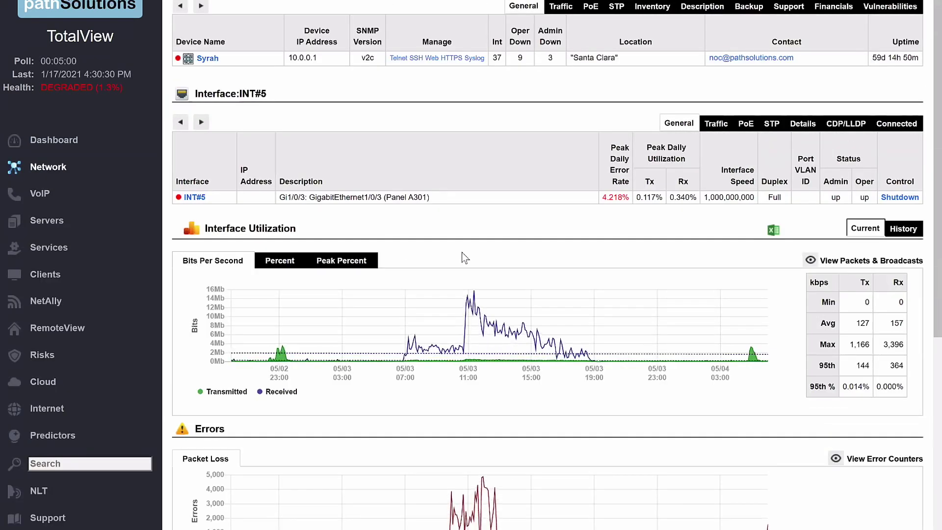
scroll(461, 252, "down", 1)
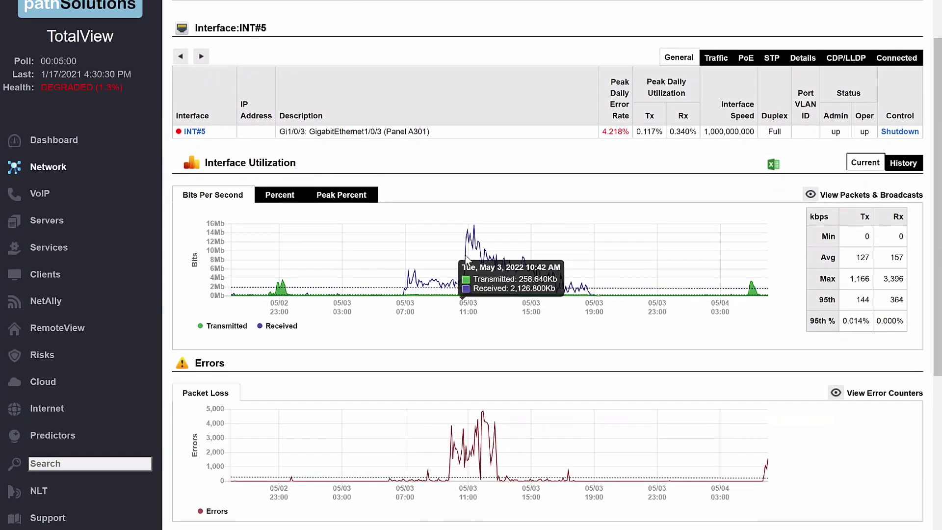
scroll(466, 263, "down", 1)
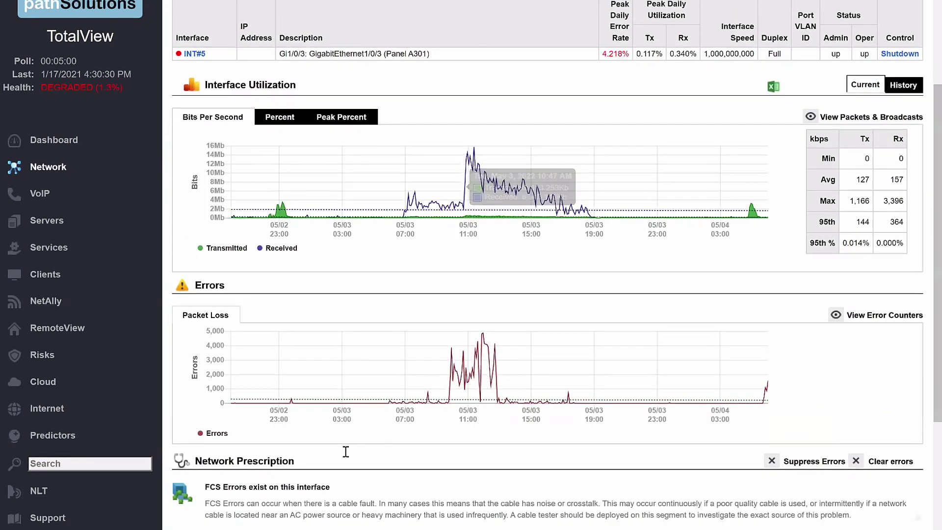
scroll(345, 451, "down", 1)
left_click_drag(247, 450, 379, 450)
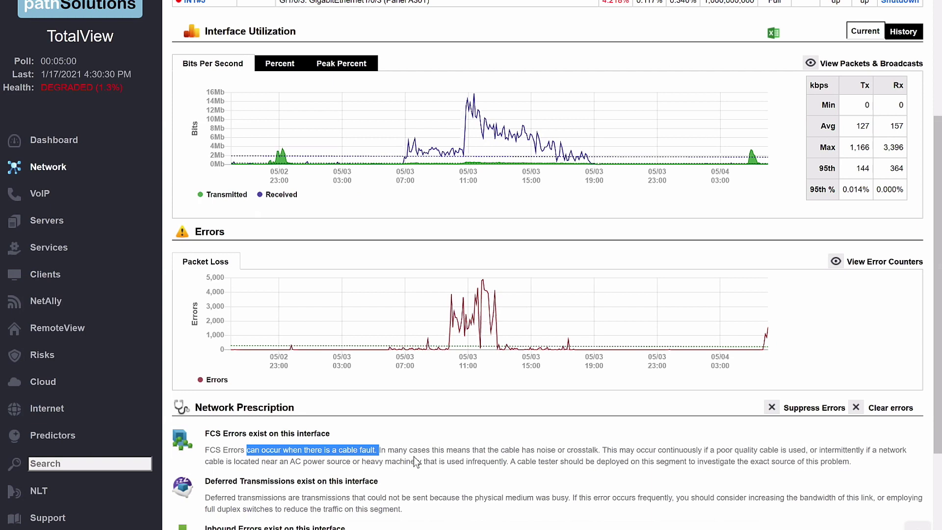
mouse_move(377, 332)
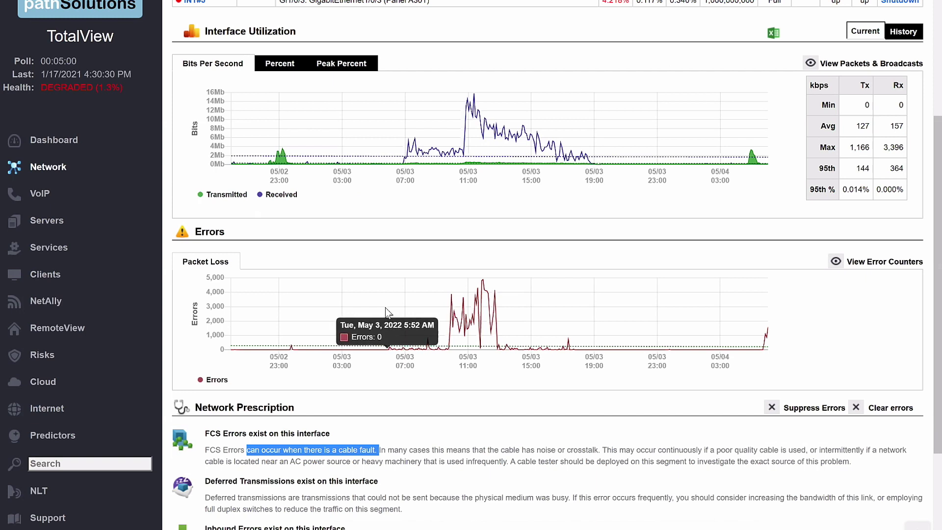
left_click(378, 439)
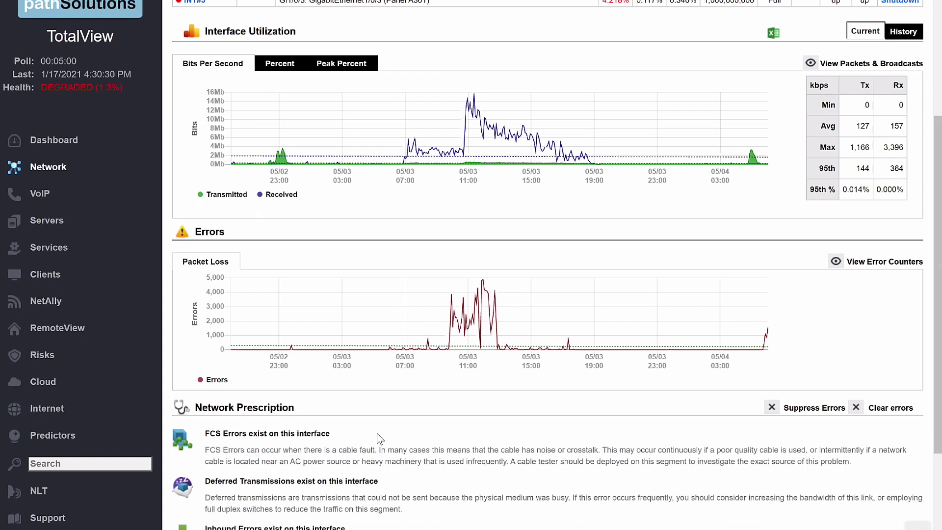
left_click(854, 263)
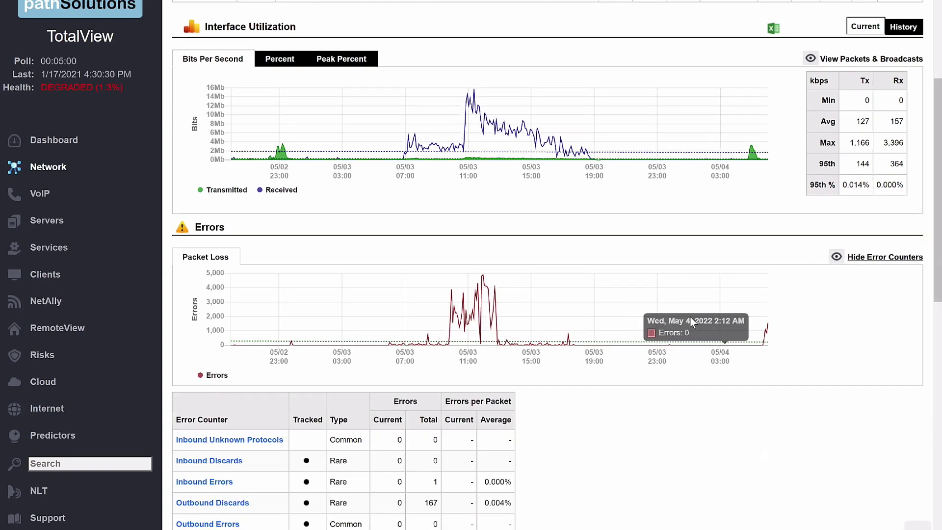
scroll(663, 324, "down", 3)
scroll(658, 322, "down", 4)
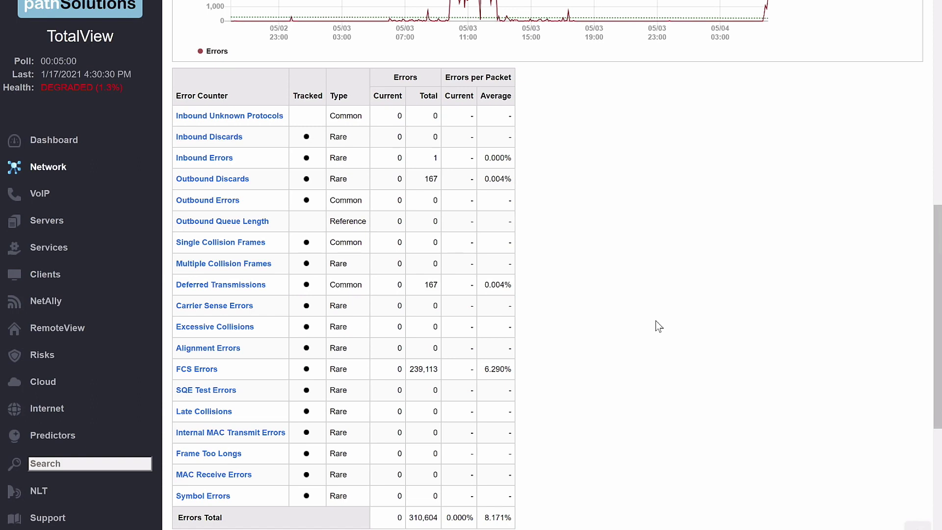
- Show the definitions of SQE Test Errors and FCS Errors
left_click(226, 392)
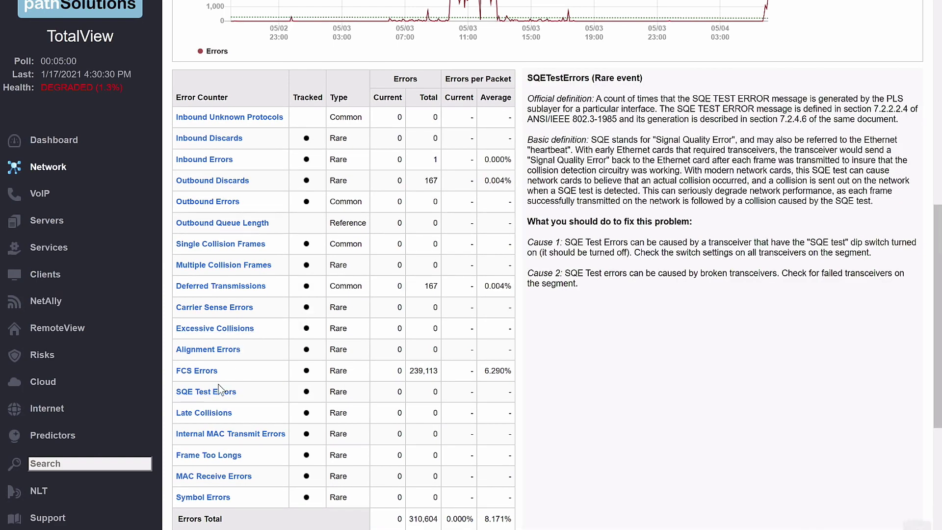
left_click(197, 371)
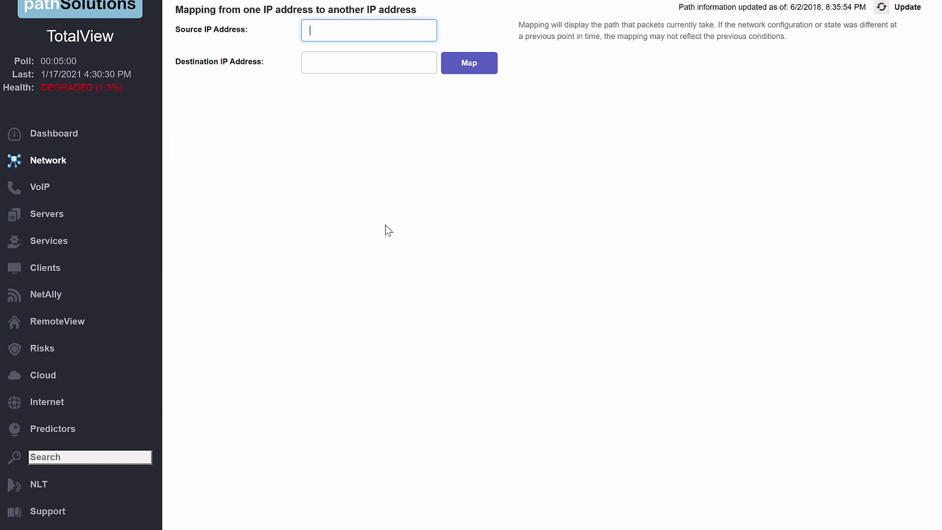
- Map the path from source 10.0.0.40 to destination 10.30.0.12
left_click(321, 31)
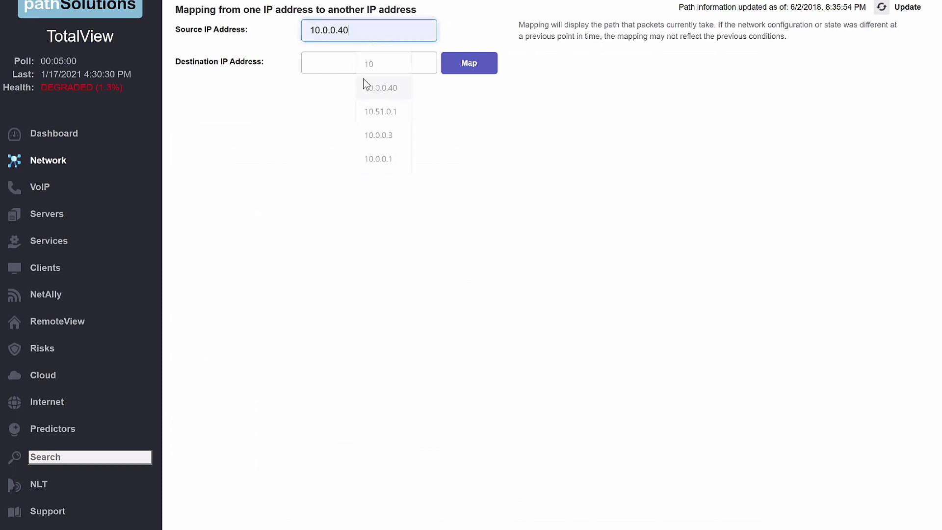
left_click(345, 65)
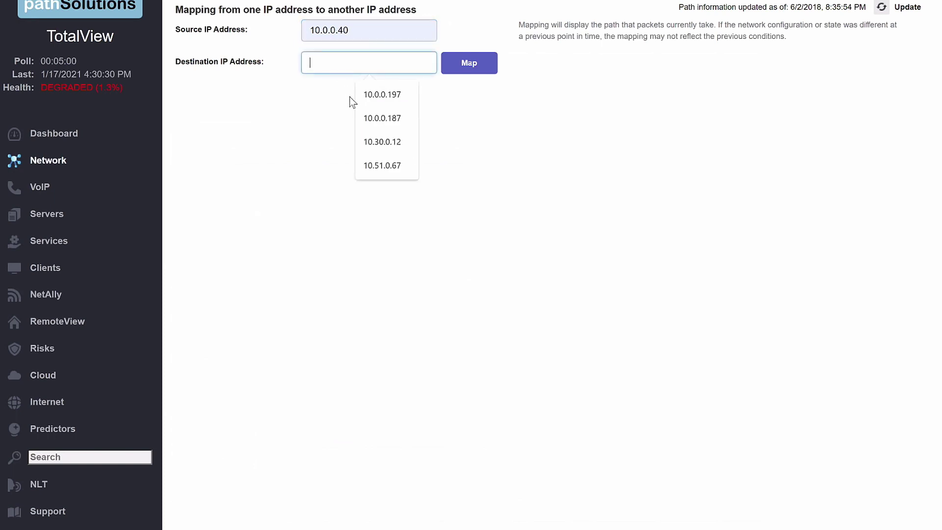
left_click(375, 142)
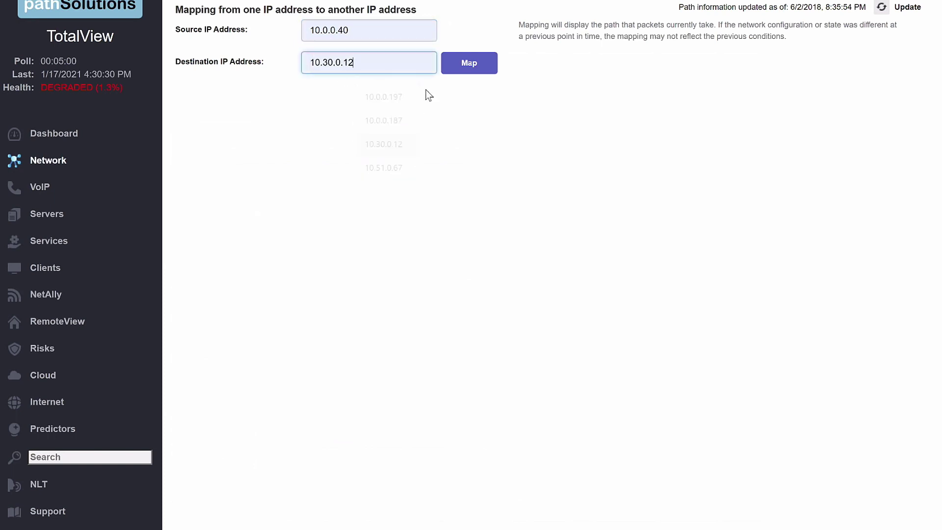
left_click(461, 65)
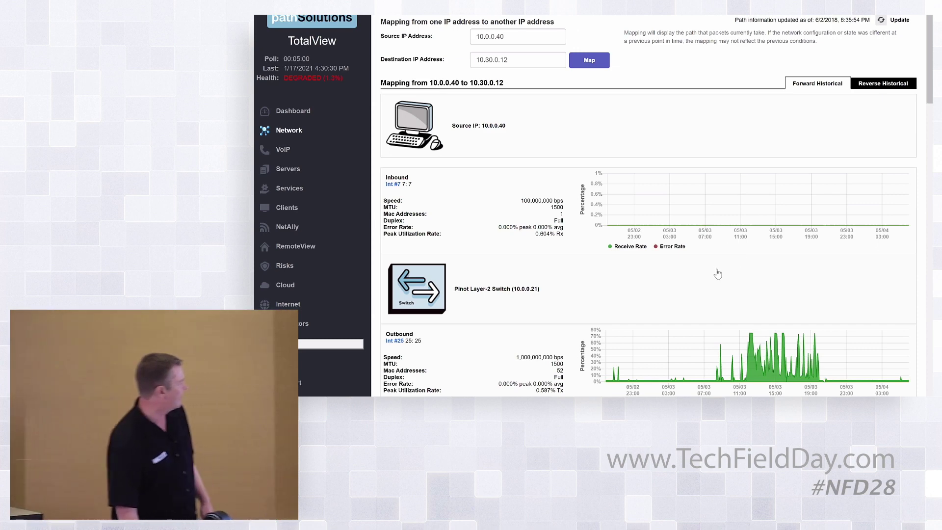
- Scroll through the path hops to the Burgundy Layer-2 Switch Outbound Int #3 chart
scroll(707, 268, "down", 2)
scroll(700, 263, "down", 2)
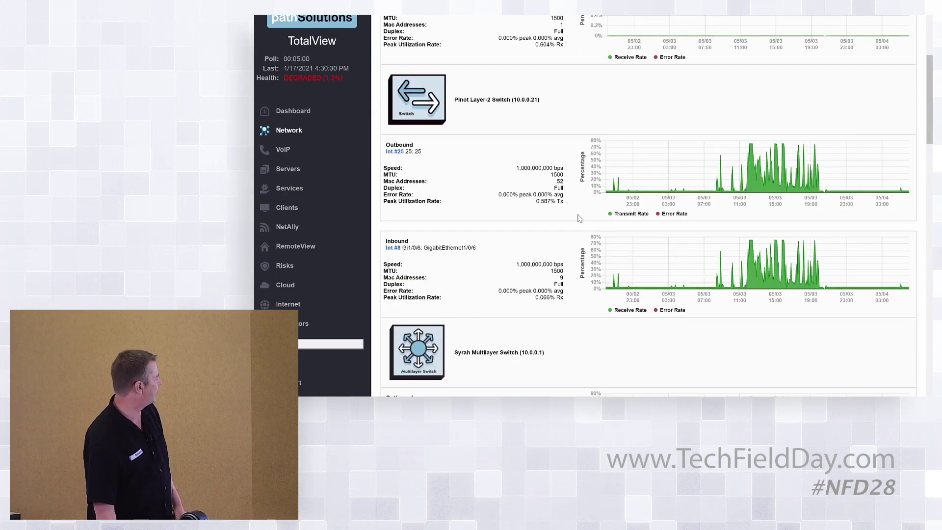
mouse_move(676, 185)
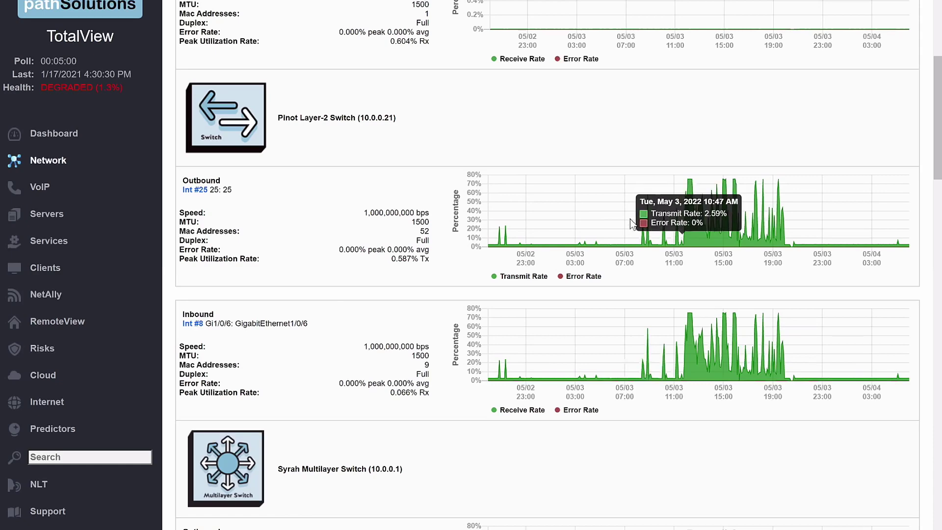
scroll(429, 324, "down", 2)
scroll(432, 322, "down", 5)
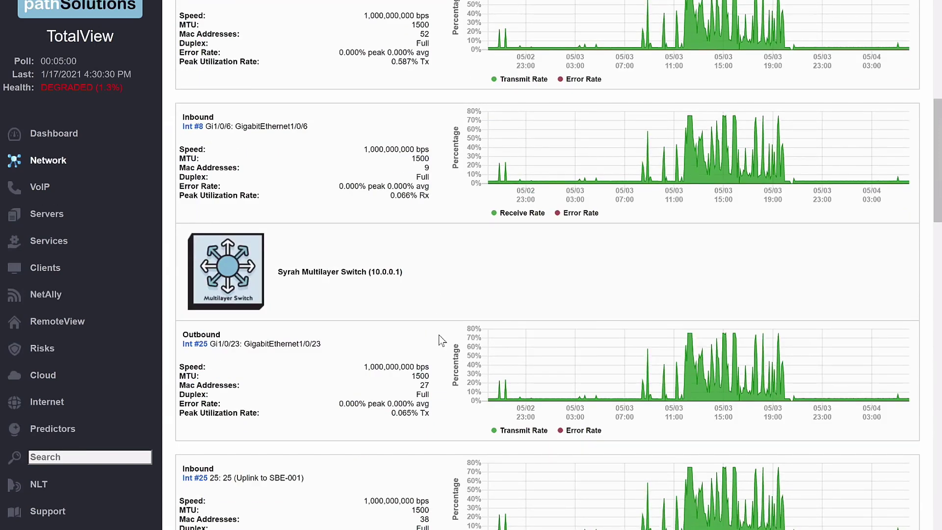
scroll(439, 335, "down", 7)
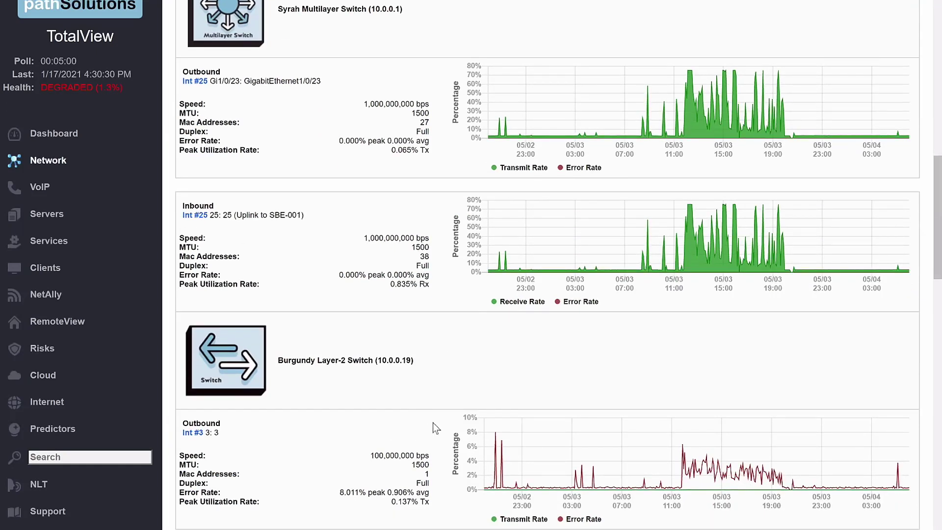
mouse_move(661, 447)
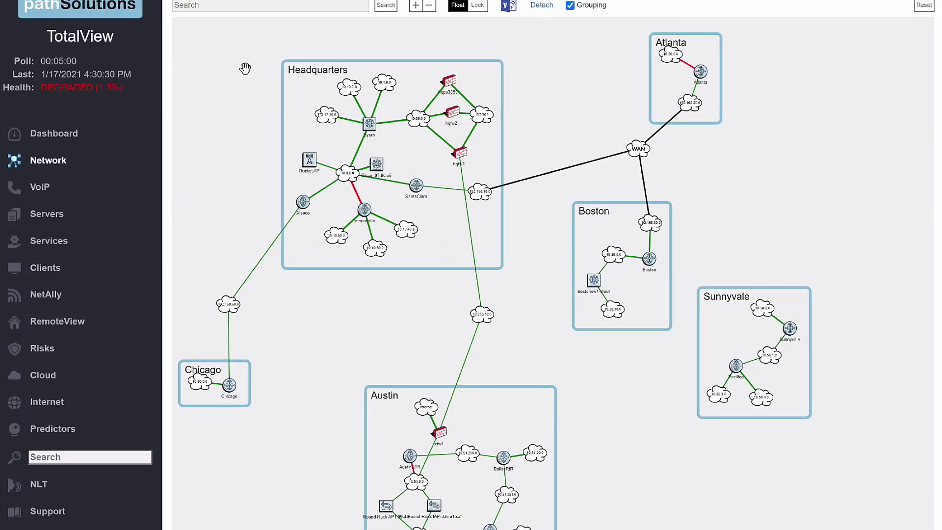
- Search the network map for '10' and jump to subnet 10.51.0.0
left_click(246, 6)
type("10")
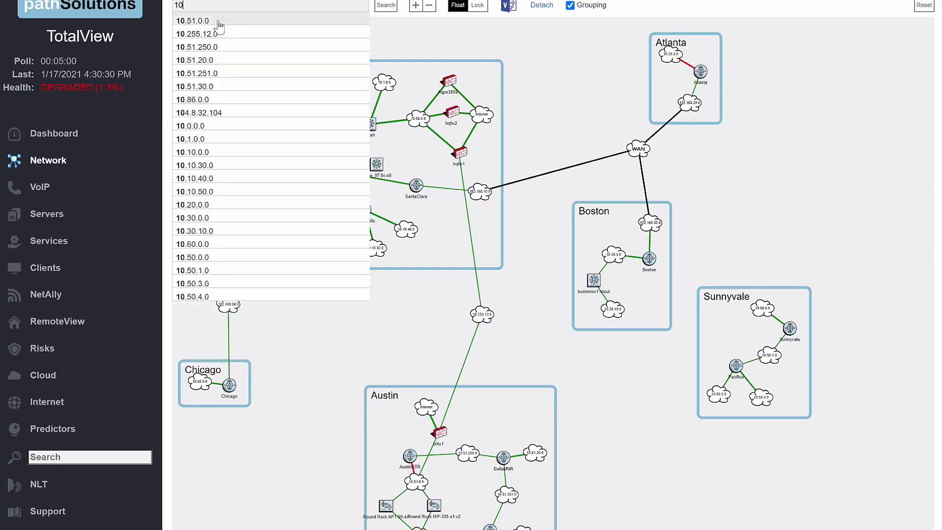
left_click(219, 21)
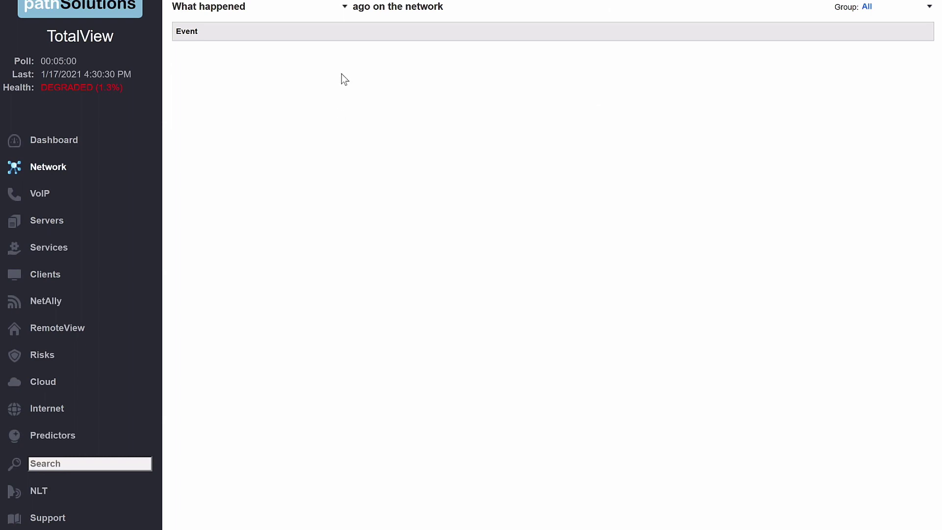
- Show network events from the last 15 minutes, then go back to the device list
left_click(313, 3)
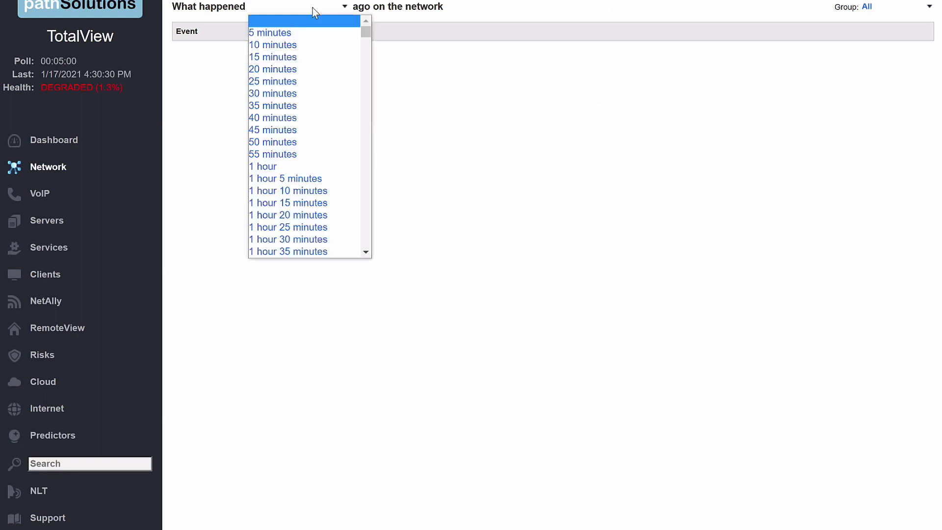
left_click(310, 56)
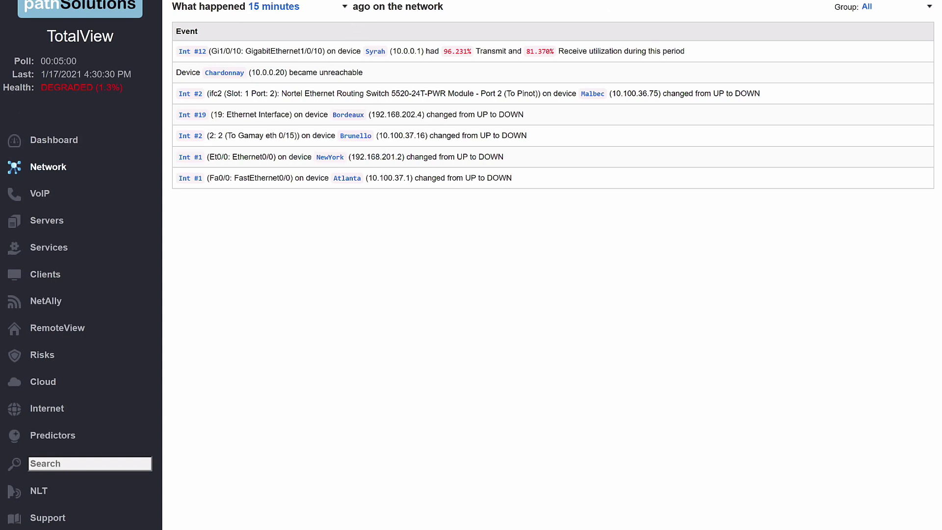
key("alt+Left")
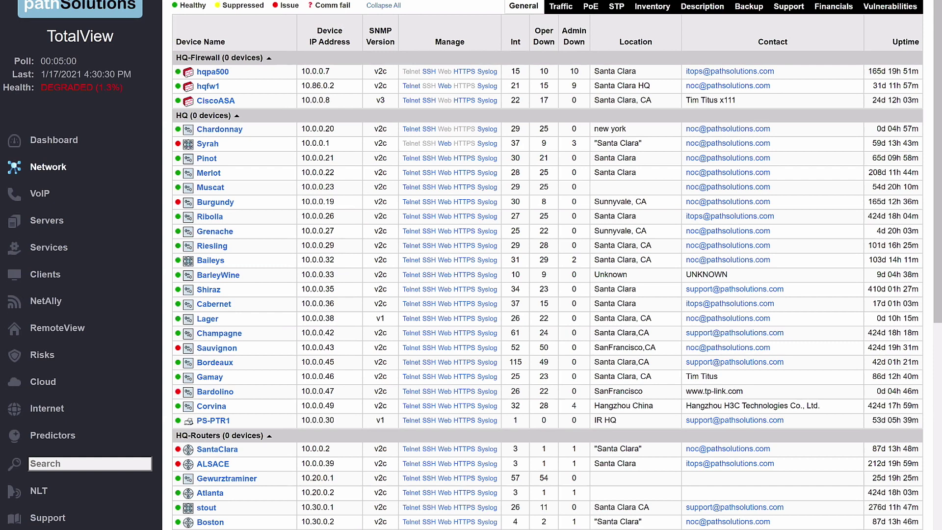
key("alt+Right")
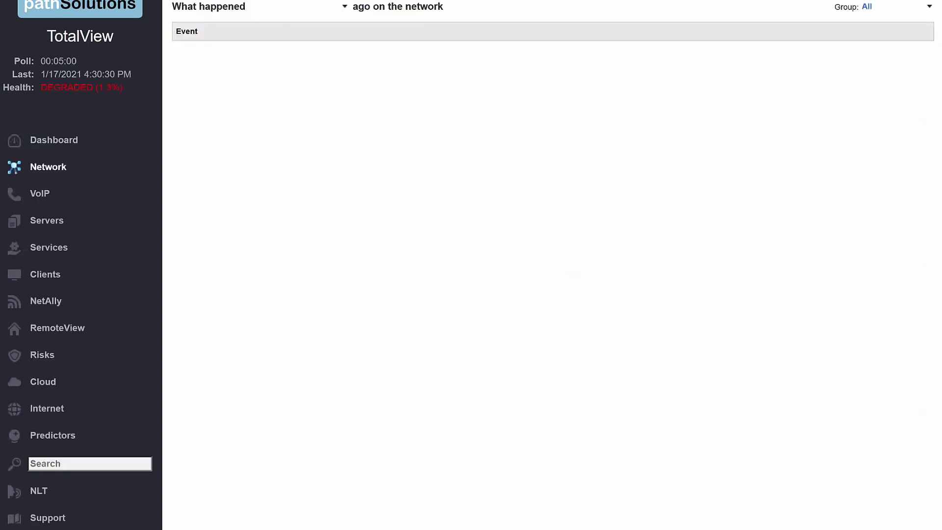
left_click(878, 8)
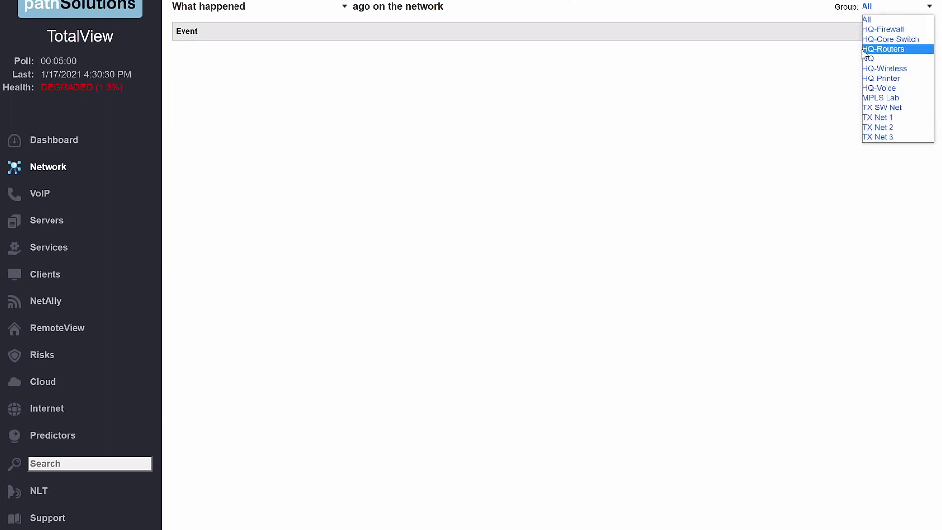
left_click(532, 82)
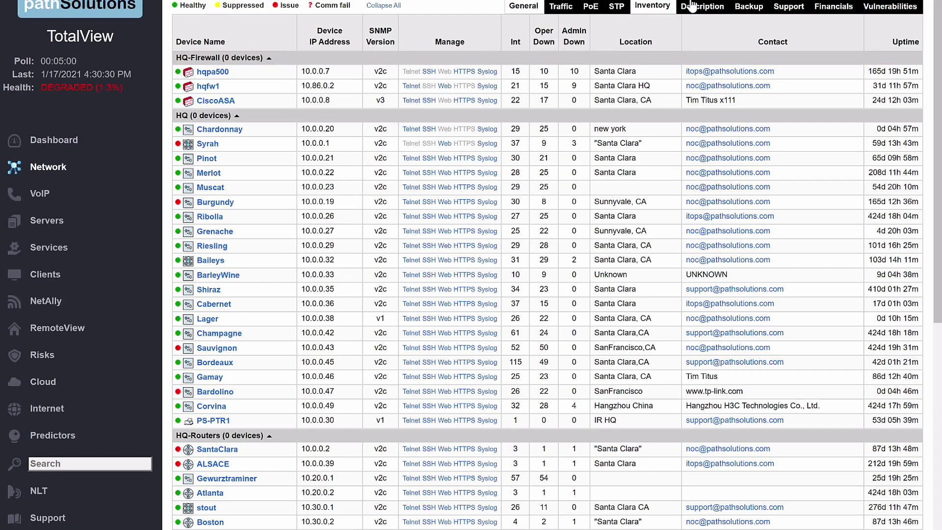
- View the device list's PoE, STP and Inventory details, ending on device descriptions
left_click(592, 7)
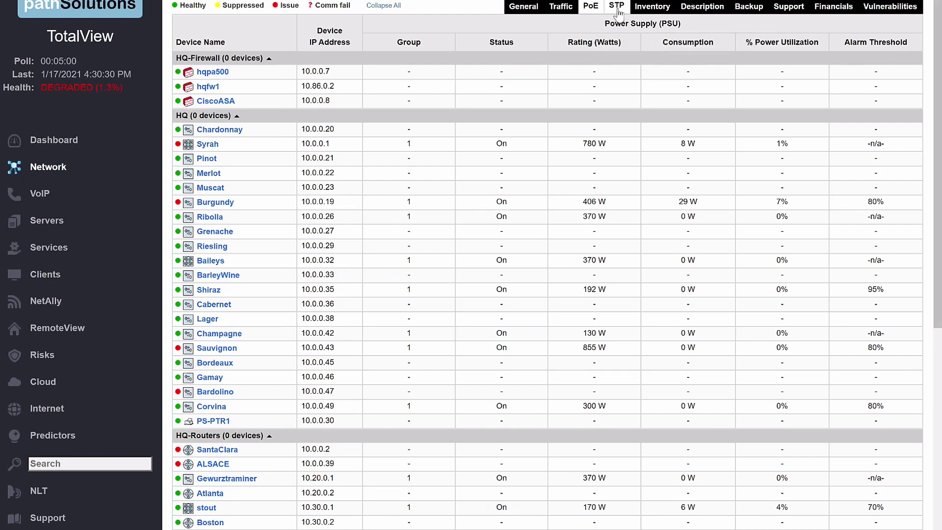
left_click(618, 9)
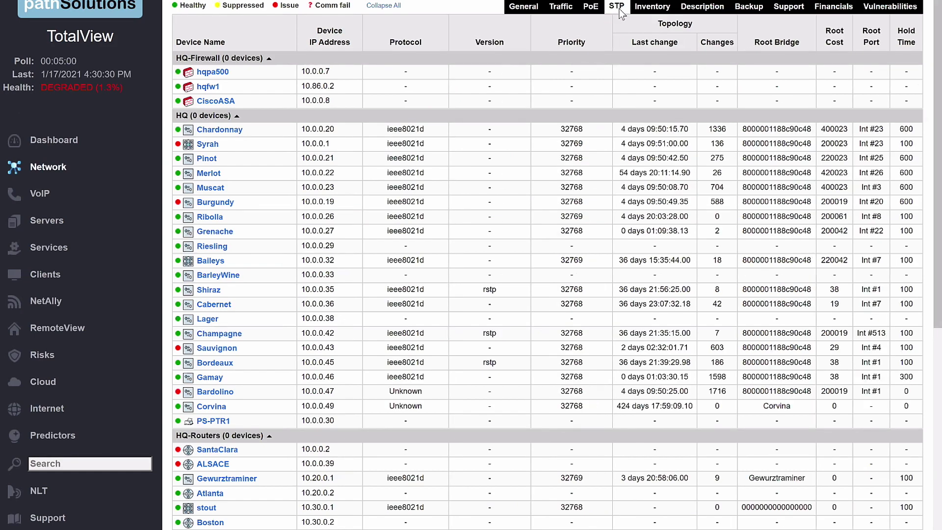
left_click(652, 9)
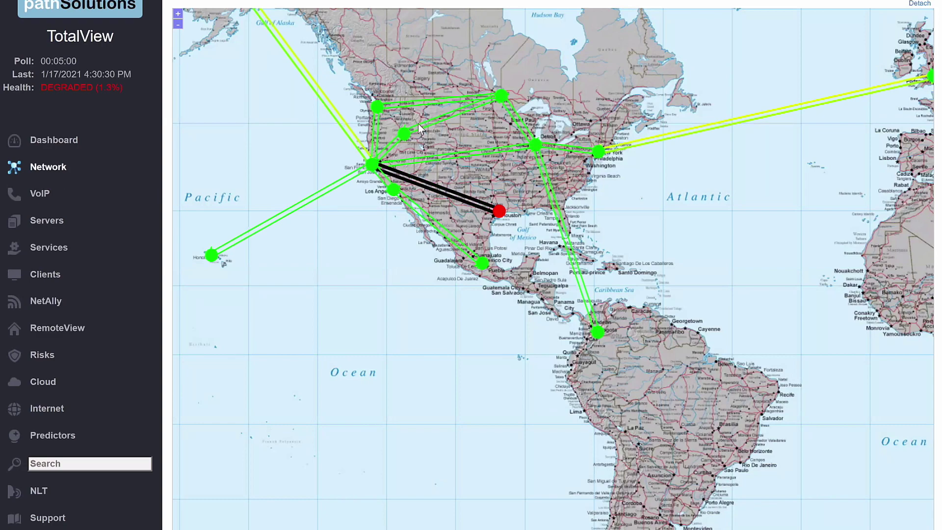
key("alt+Left")
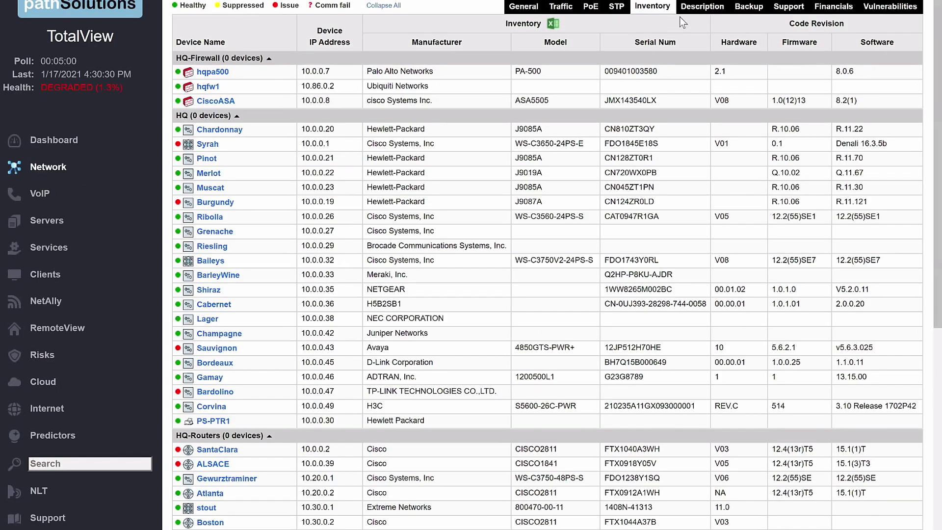
left_click(698, 8)
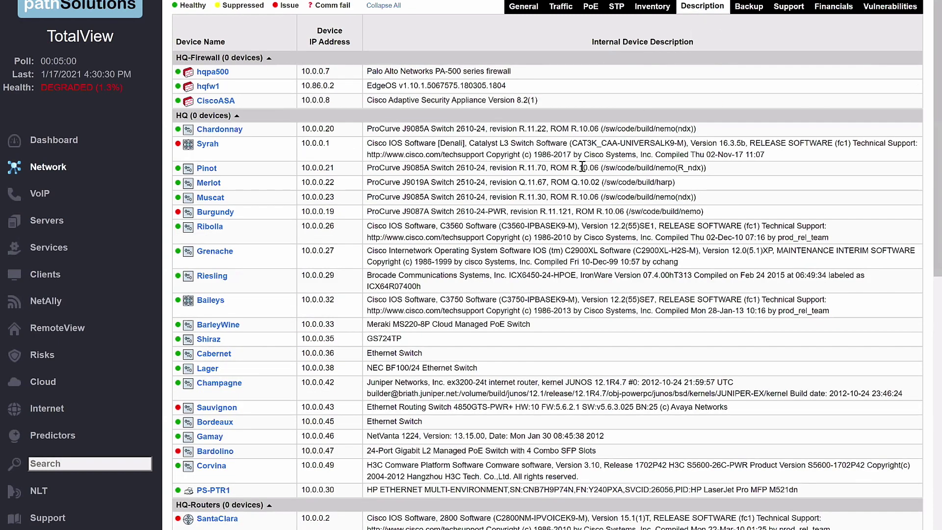
- Show each device's Backup status, then return the list to General details
left_click(749, 7)
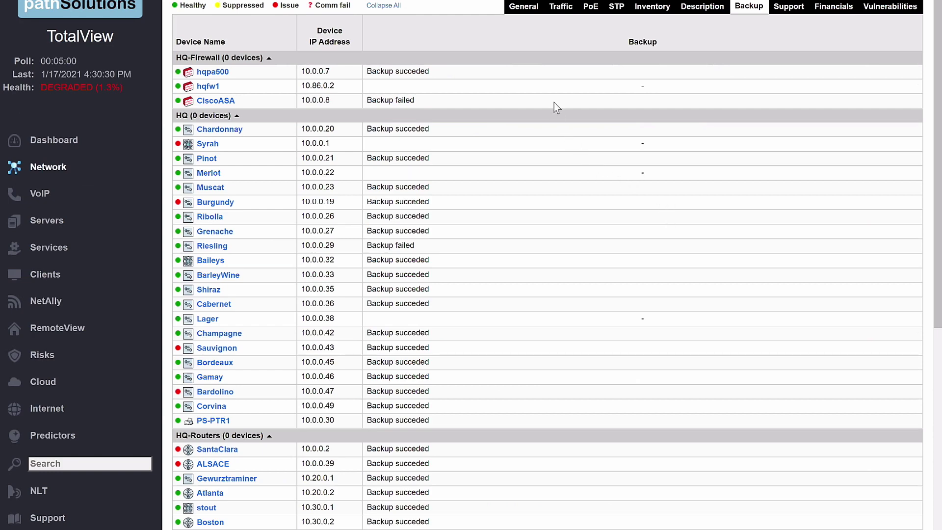
left_click(521, 9)
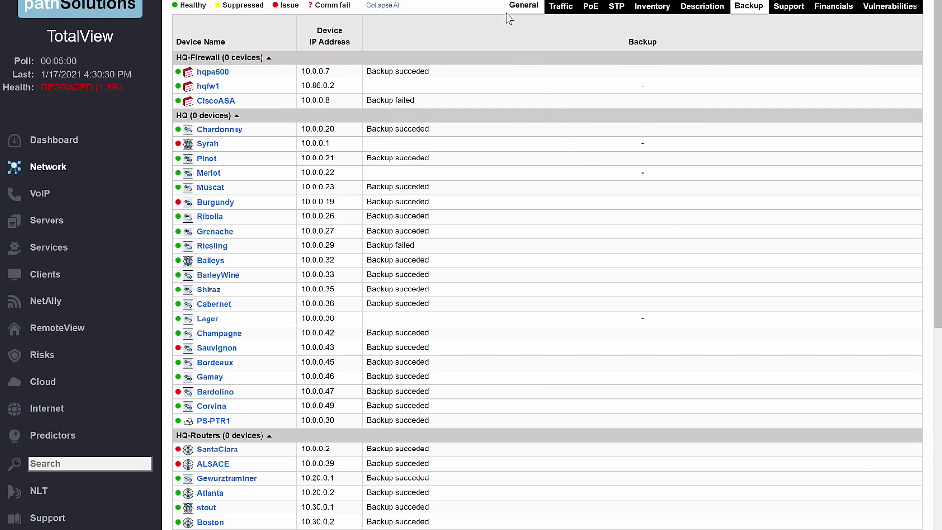
- Review the Financials cost columns, then open the >90% utilization / >3% error interface report
left_click(462, 2)
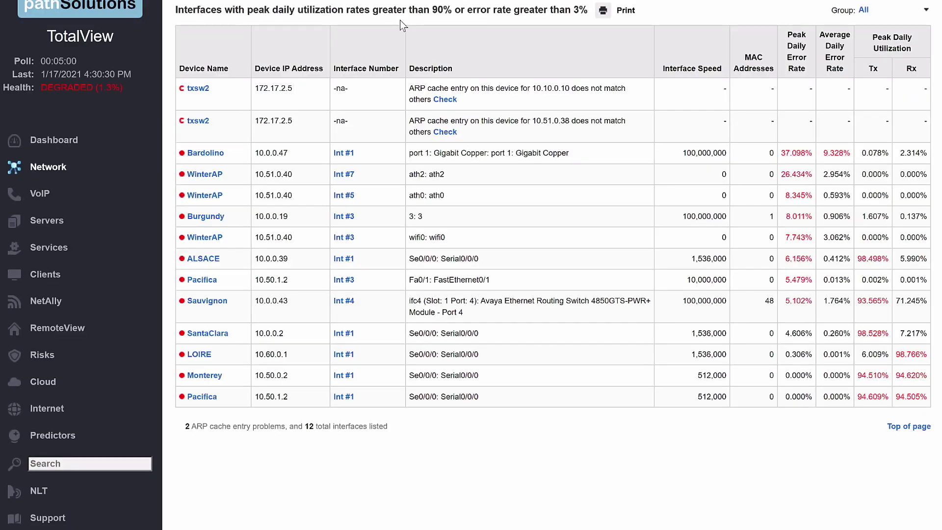
left_click(371, 2)
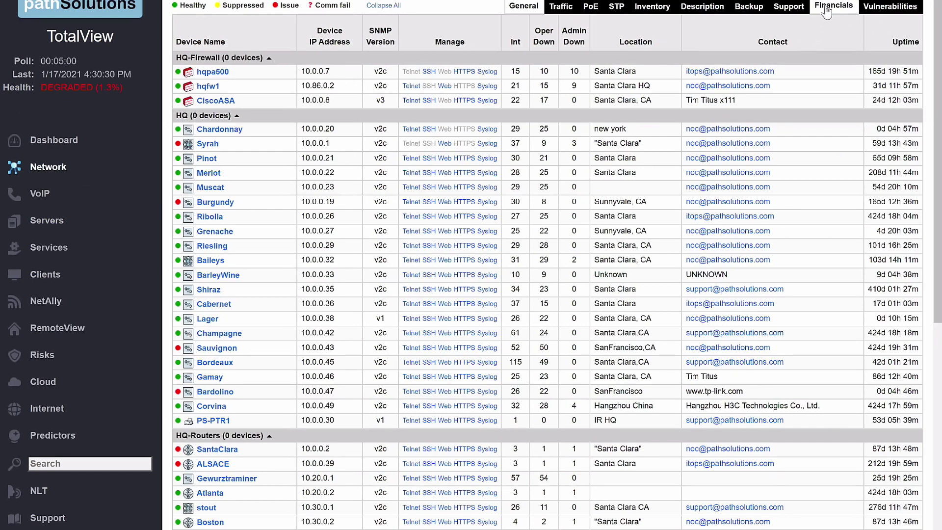
left_click(827, 13)
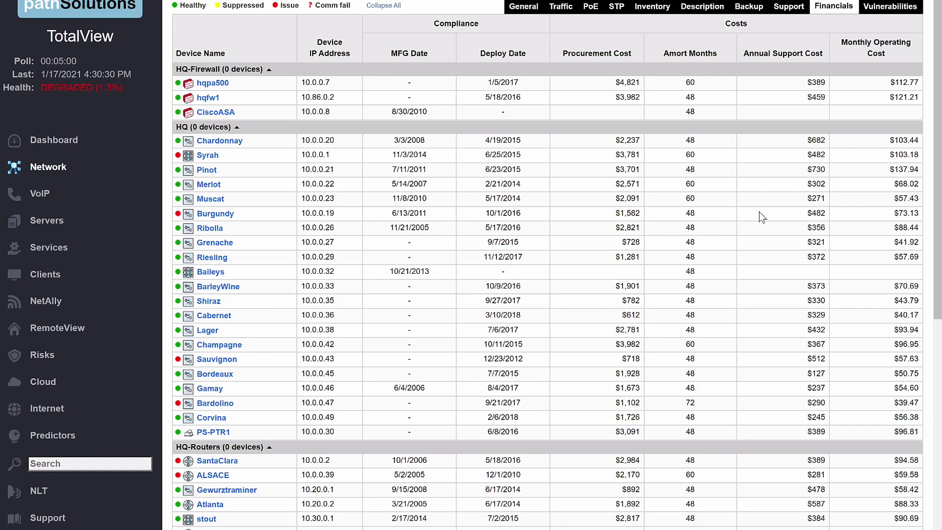
scroll(839, 250, "down", 1)
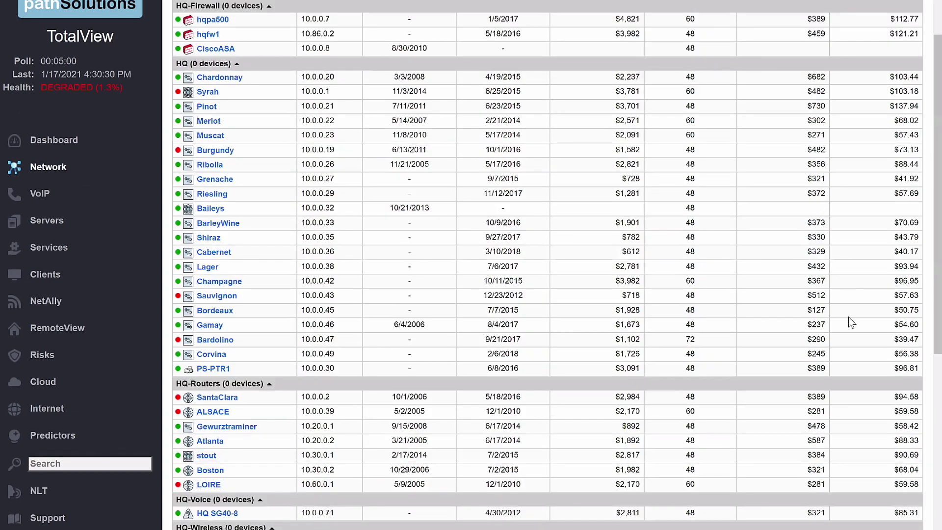
scroll(849, 318, "down", 5)
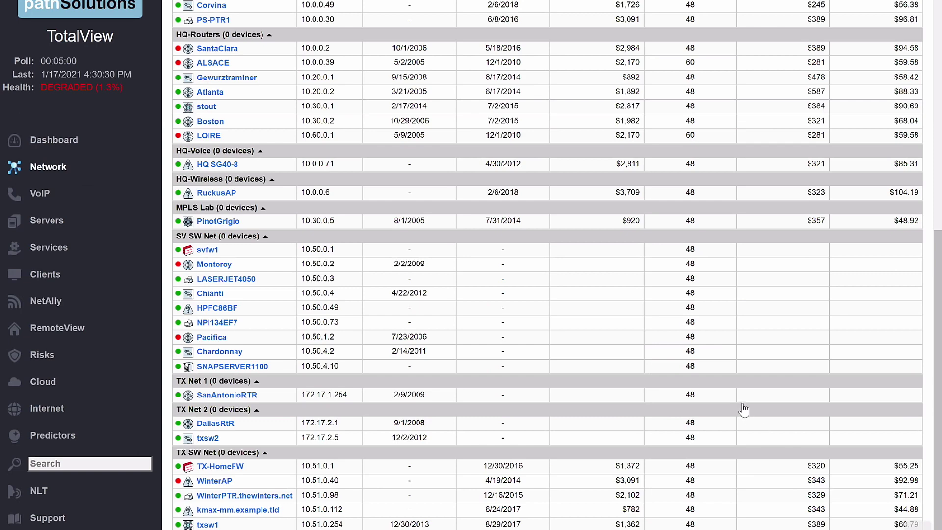
scroll(725, 391, "up", 6)
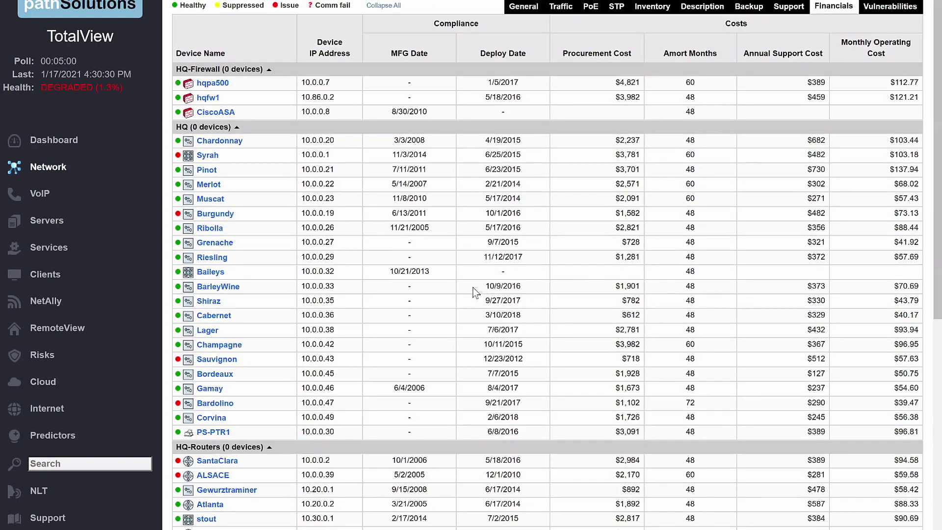
left_click(519, 9)
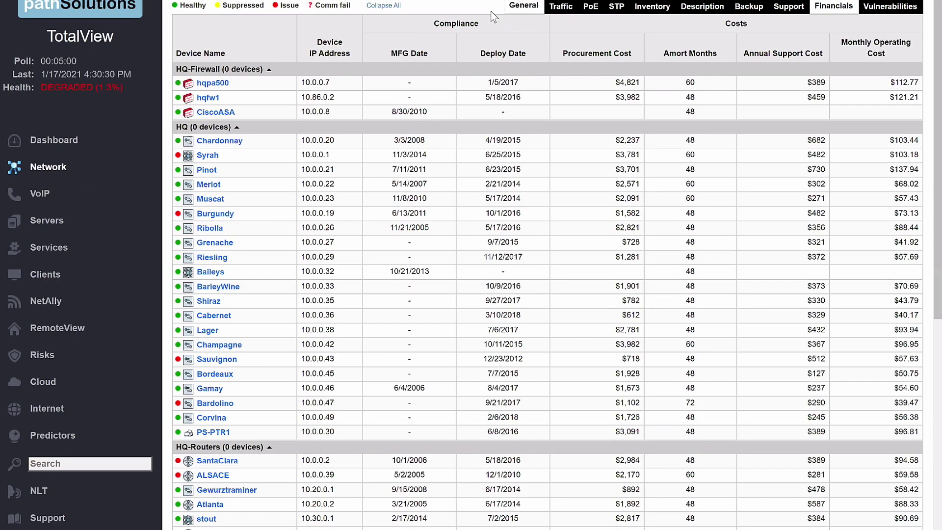
left_click(452, 1)
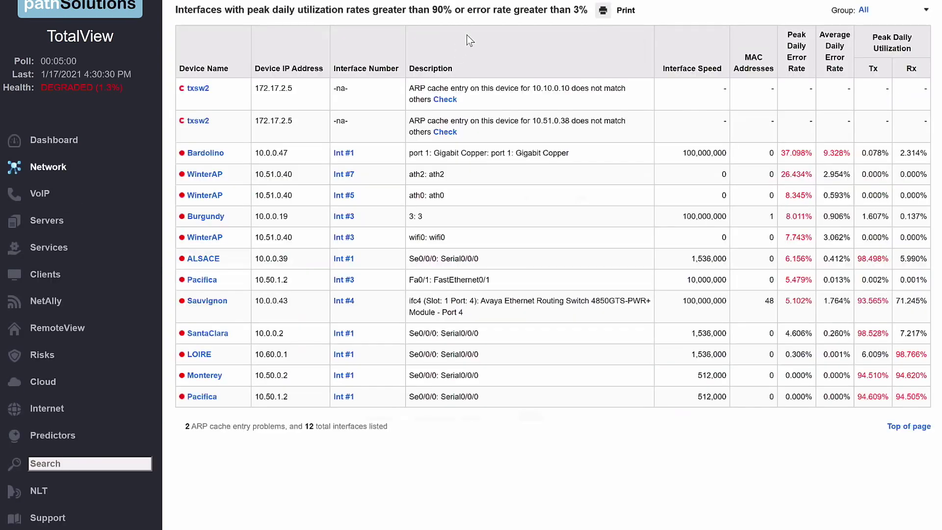
- Open the Interface Flows for SantaClara Int #1 from its midday utilization spike
mouse_move(479, 42)
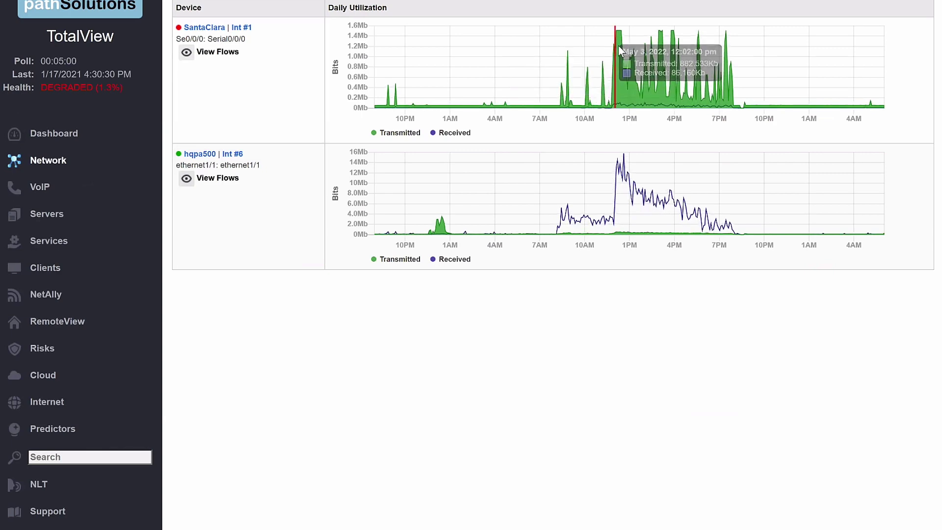
left_click(623, 46)
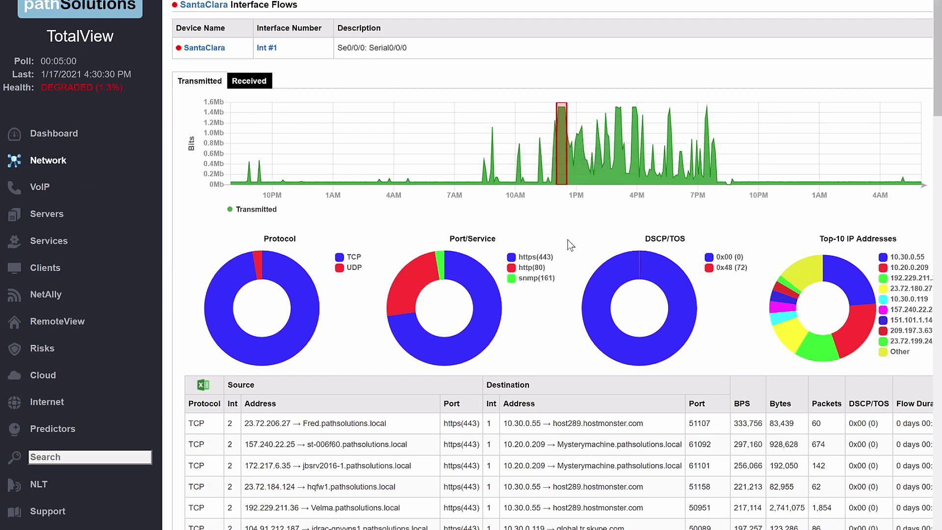
- Check subnet 10.0.0.0/24 in IP Address Management, then expand the Google search latency graph in Services
left_click(504, 0)
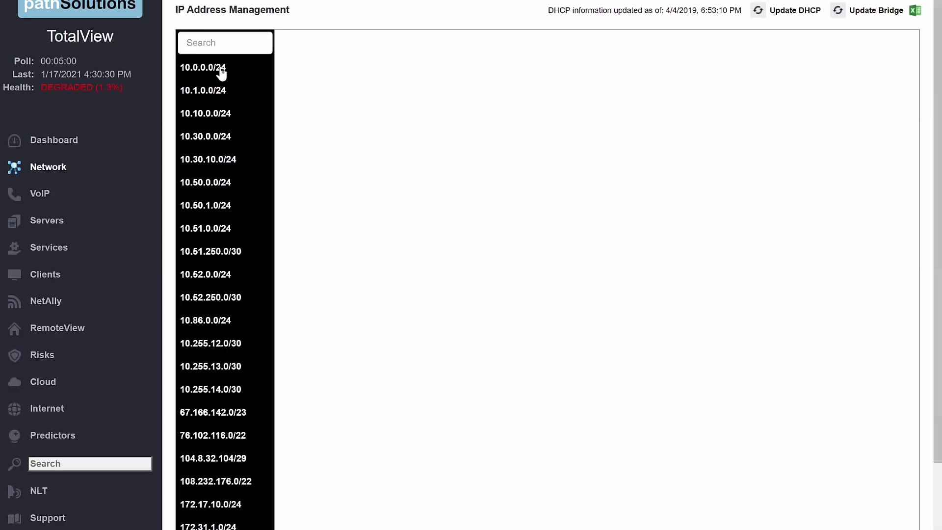
left_click(222, 68)
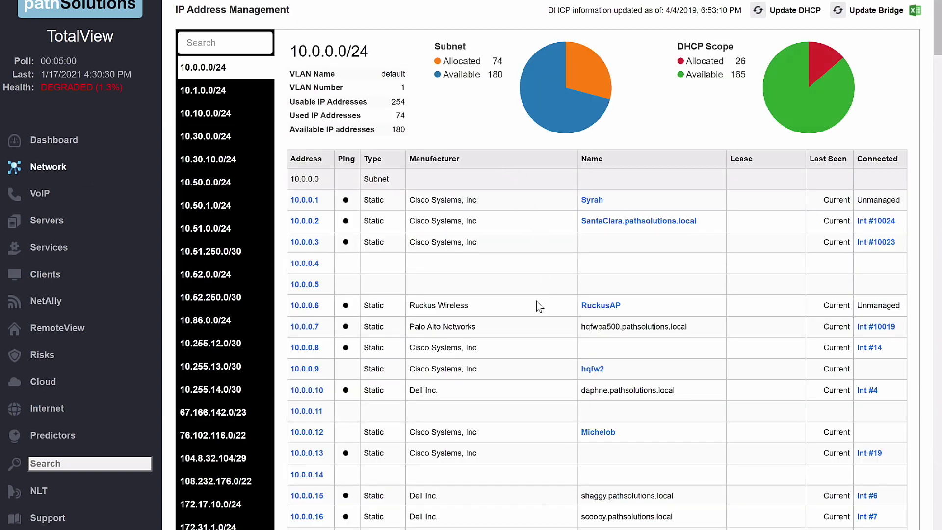
left_click(58, 227)
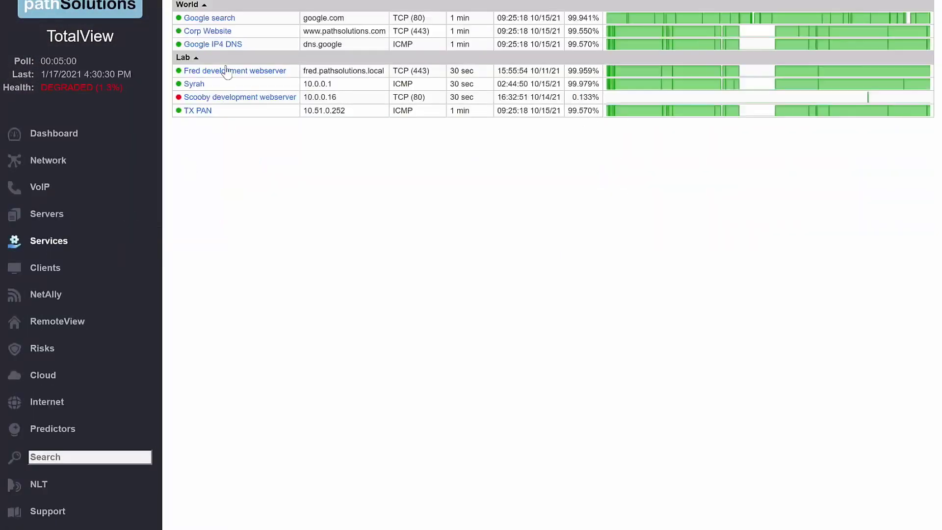
left_click(217, 19)
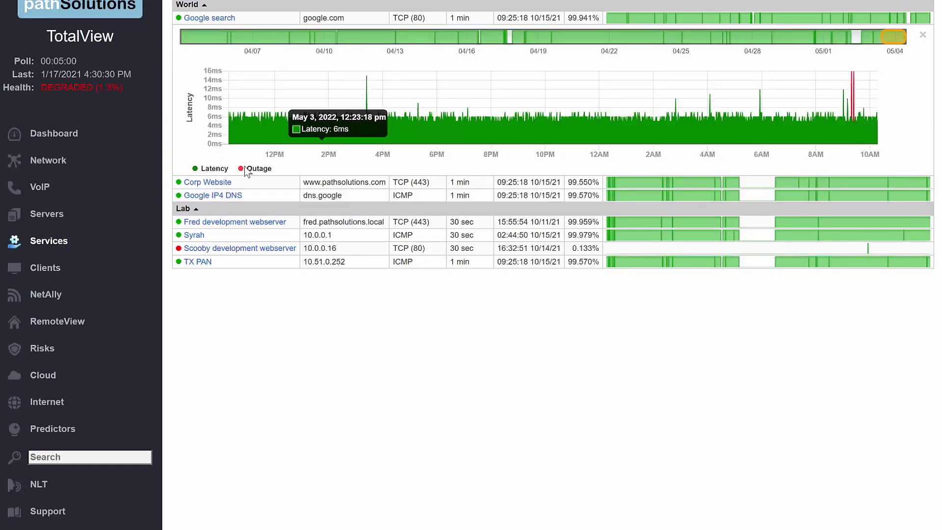
- Go through the Clients list to the NetAlly analyzers page
left_click(68, 270)
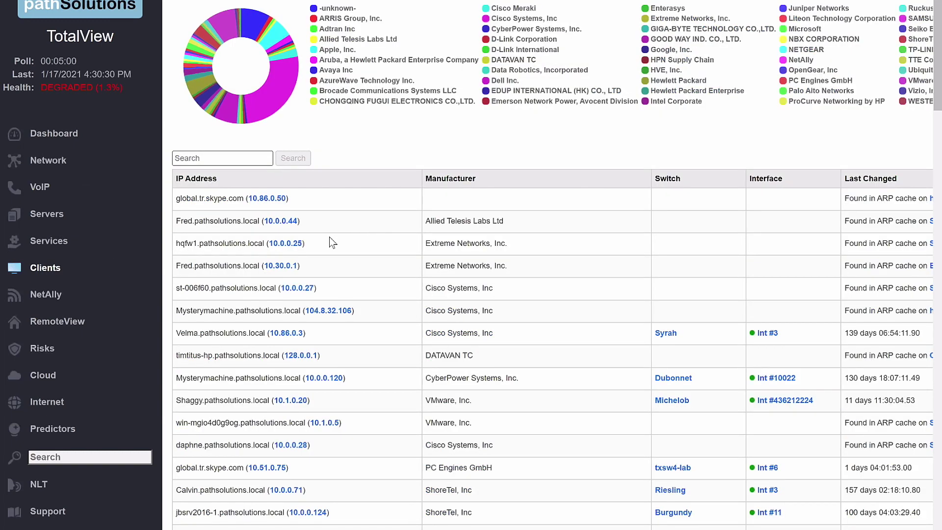
left_click(58, 302)
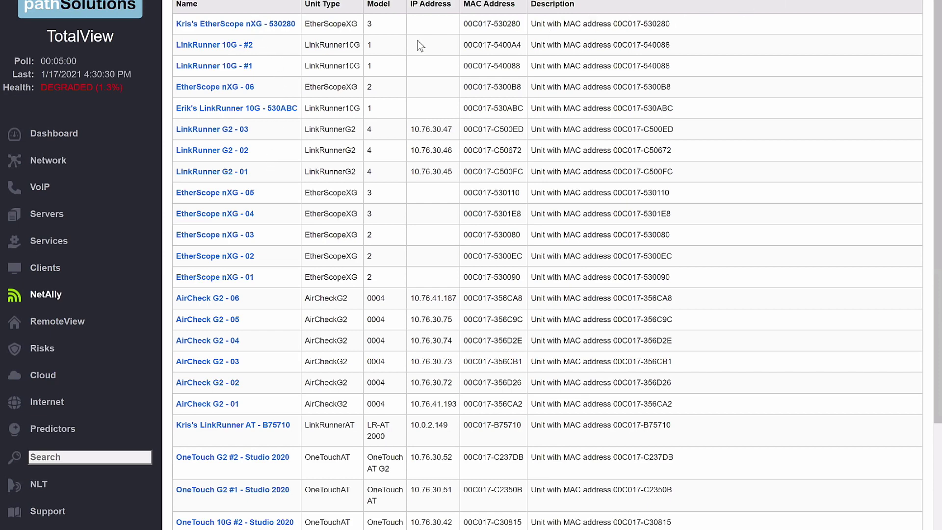
- Review the EtherScope nXG 530280 test history and one test's Link-Live details, then open Cloud
left_click(254, 25)
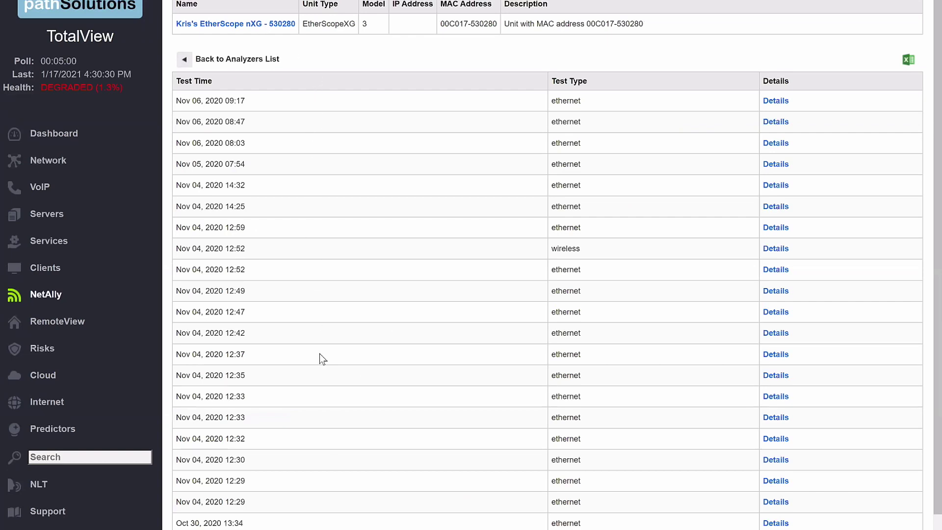
left_click(769, 100)
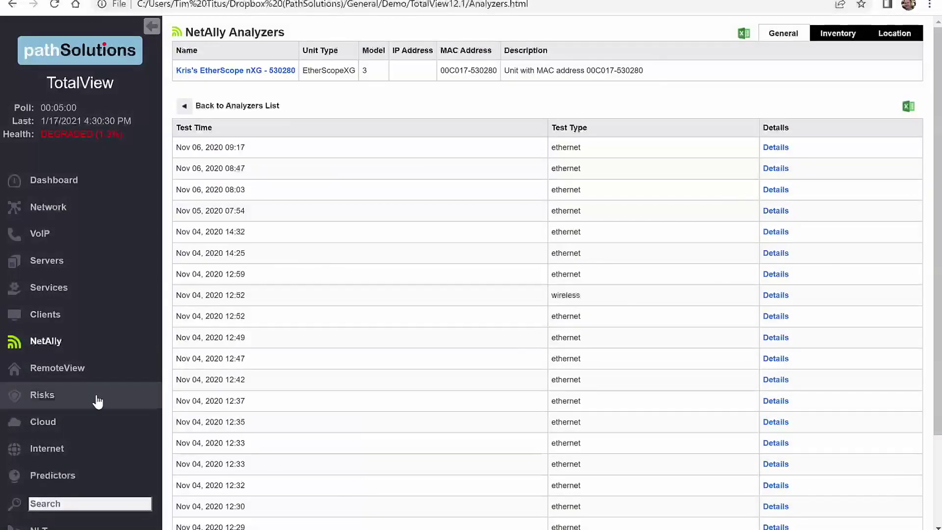
left_click(59, 422)
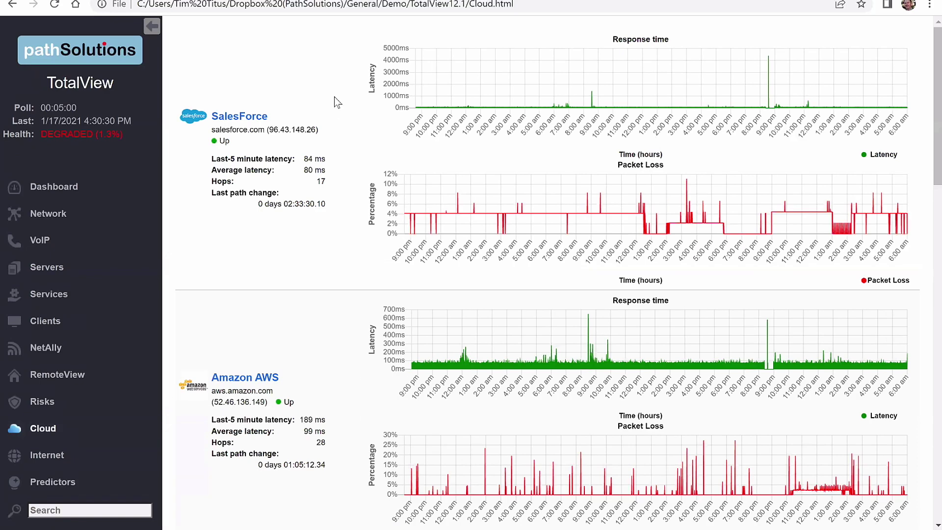
- View the SalesForce cloud path map, then open the Predictors cabling report of symbol errors
left_click(244, 118)
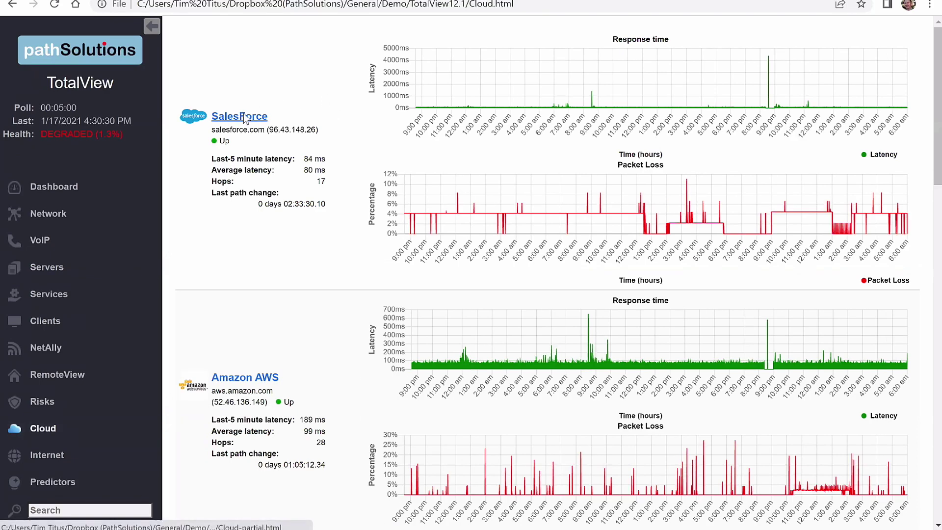
scroll(305, 141, "down", 3)
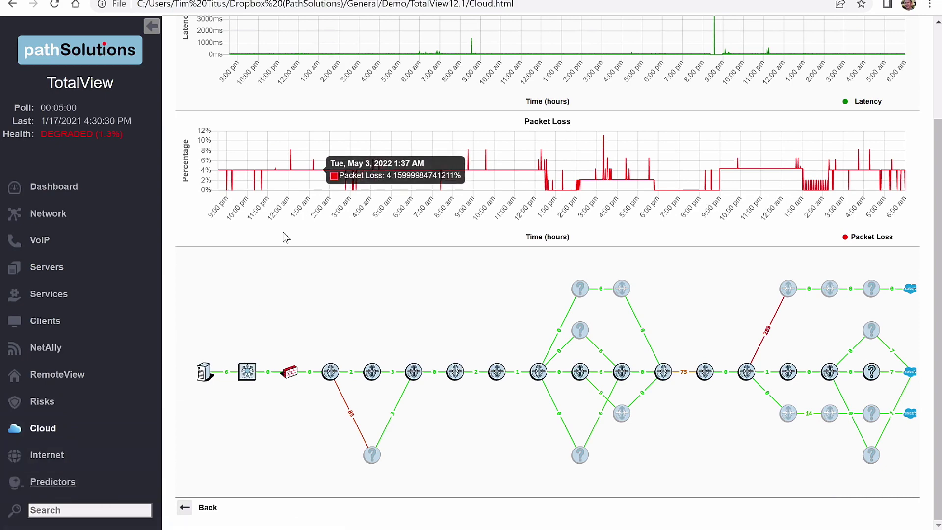
left_click(116, 480)
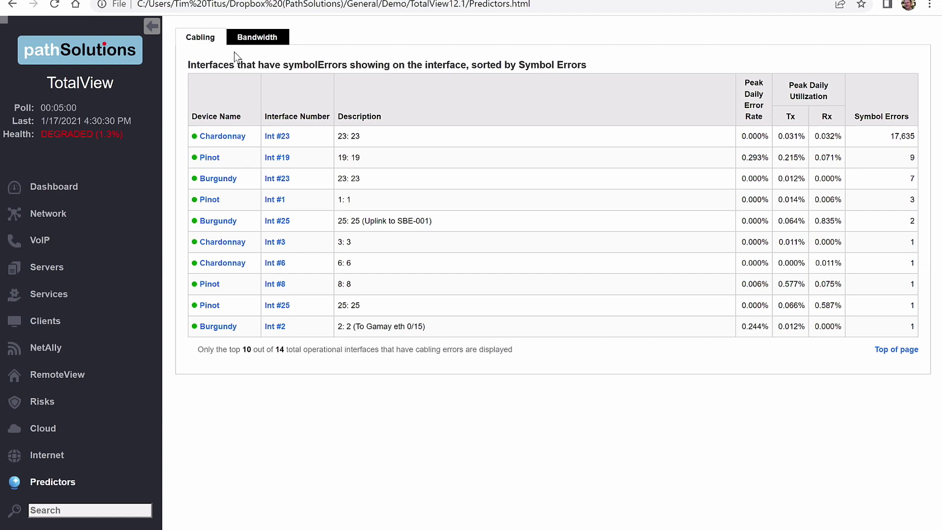
- Switch Predictors to the Bandwidth tab, led by Monterey Int #1 (Jun 03, 2022)
left_click(247, 37)
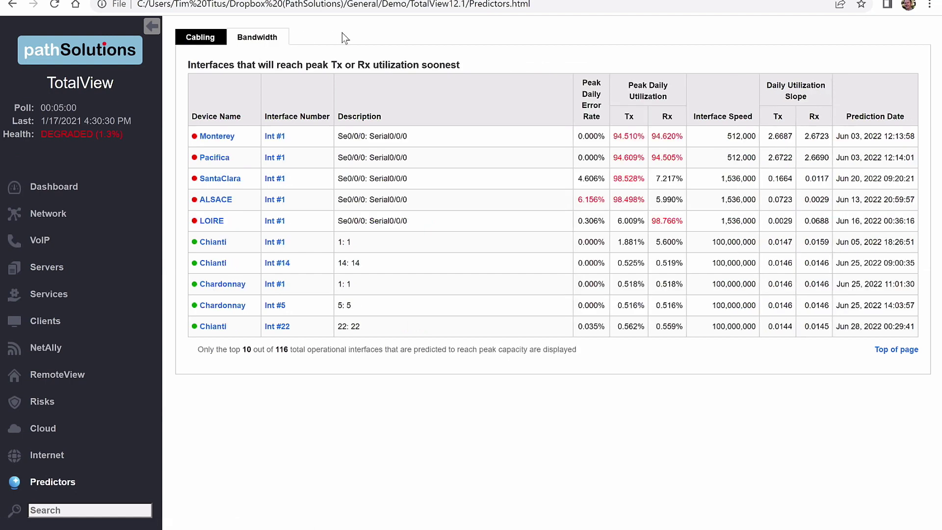